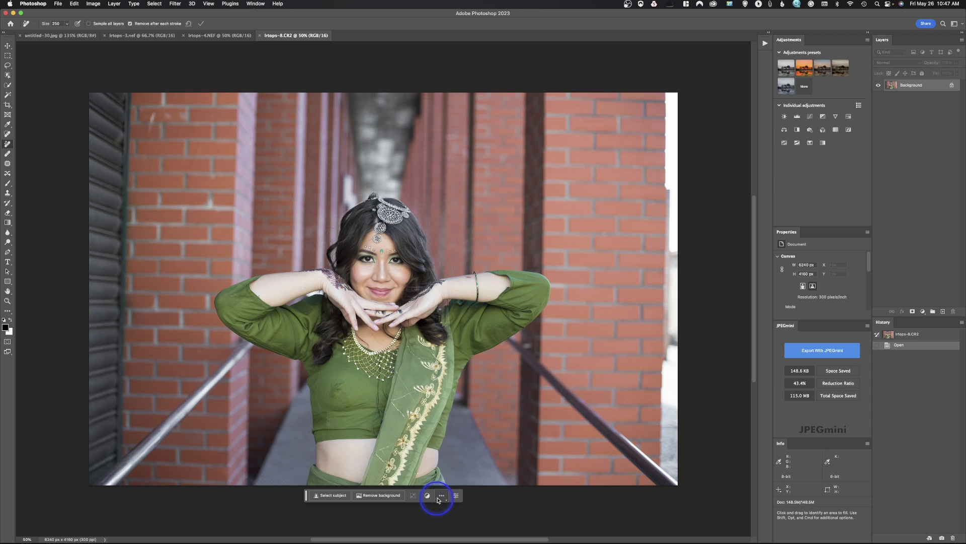
Toggle the taskbar's Pin bar position option, drag it above the photo, then unpin it back over the saree.
click(439, 498)
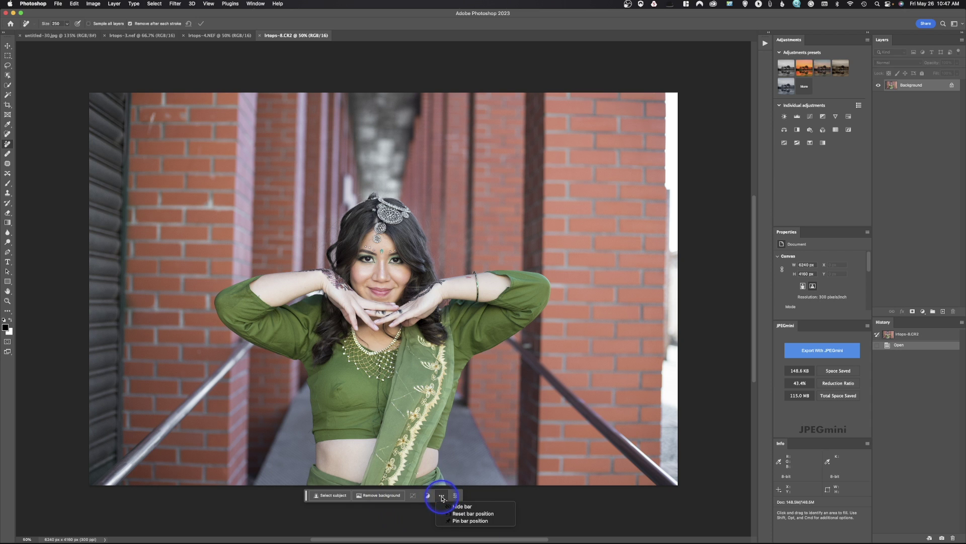
click(482, 521)
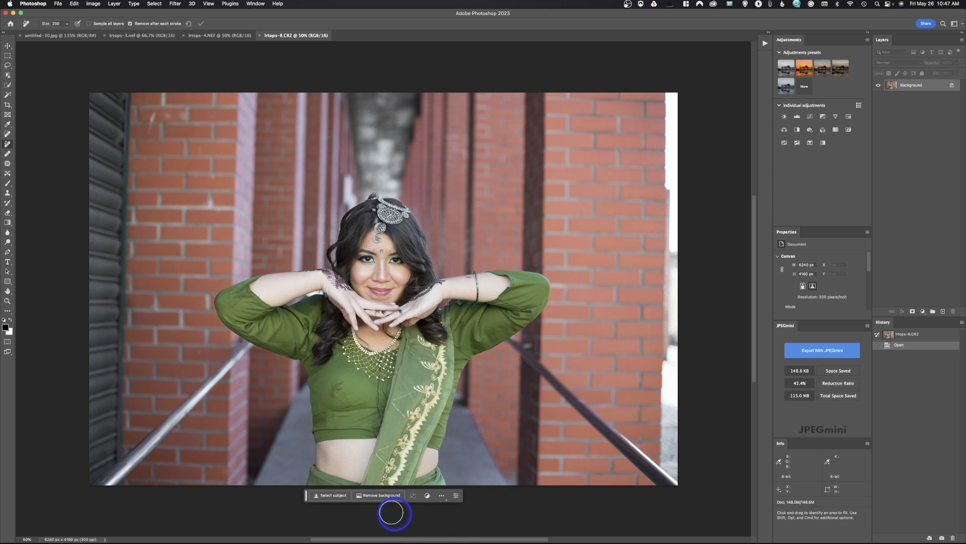
drag(305, 497, 577, 48)
click(711, 48)
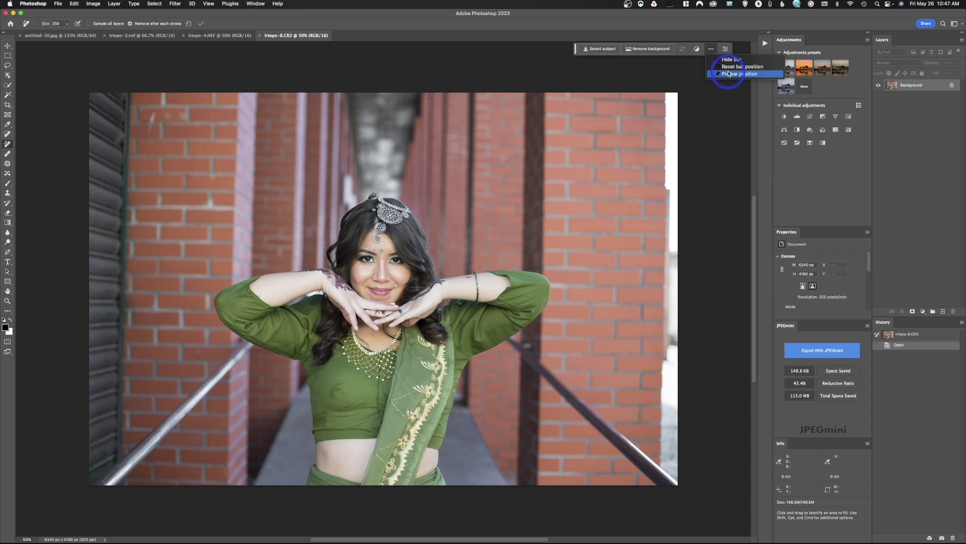
click(578, 90)
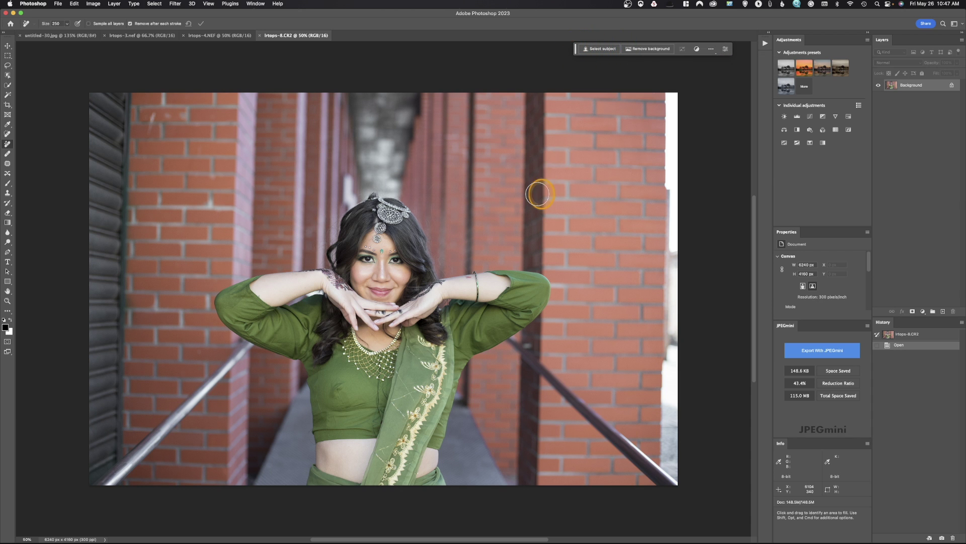
drag(576, 49, 326, 497)
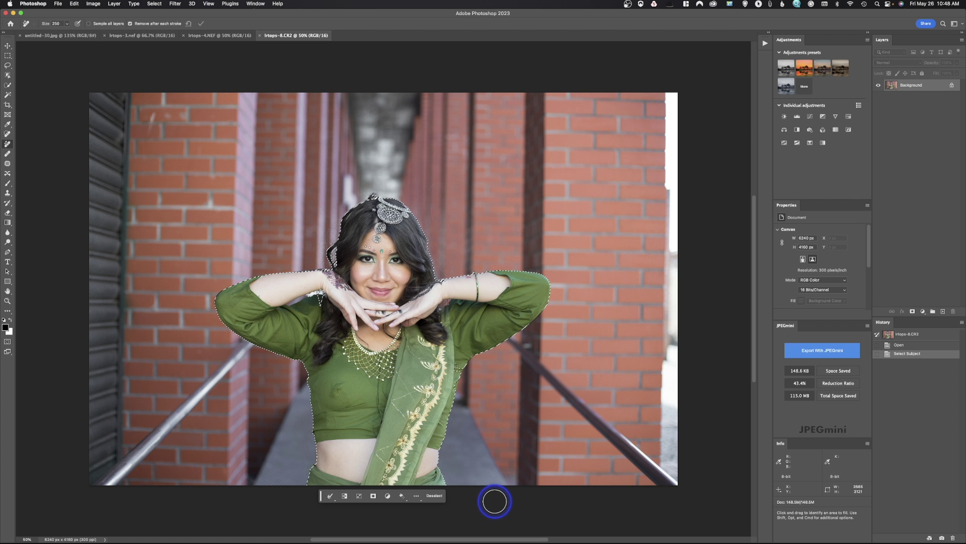
Switch Individual adjustments to a named list view, browse the list, and deselect the subject.
mouse_move(404, 286)
mouse_down()
mouse_move(371, 274)
mouse_move(399, 277)
mouse_up()
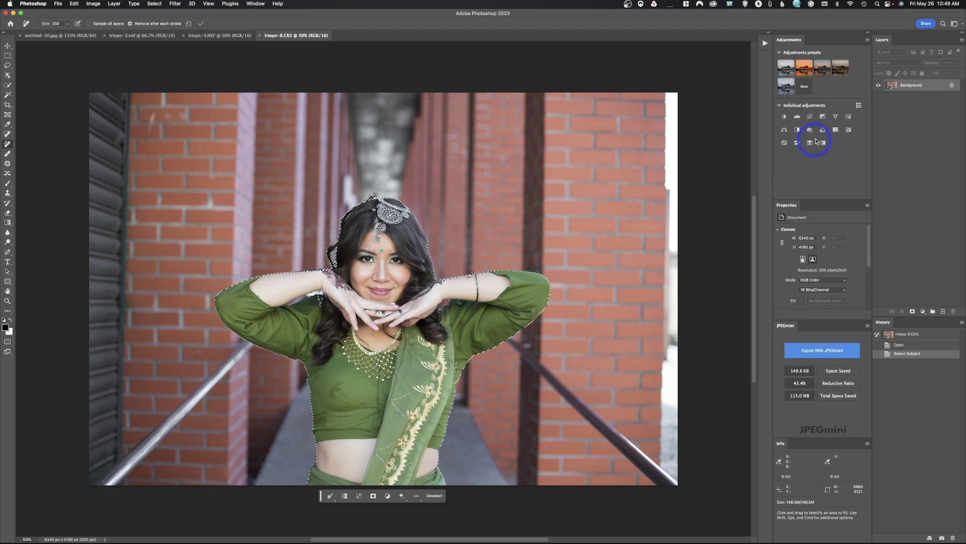
click(858, 107)
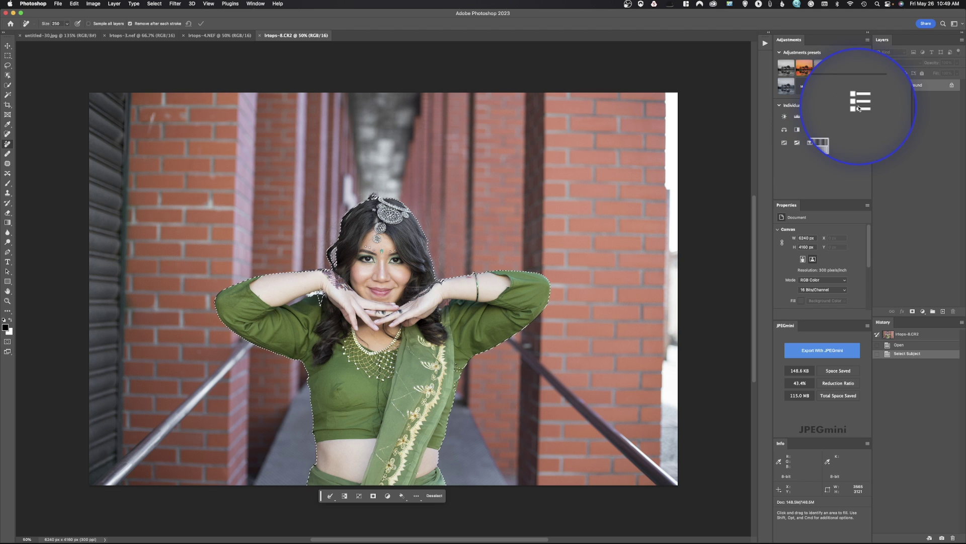
click(862, 108)
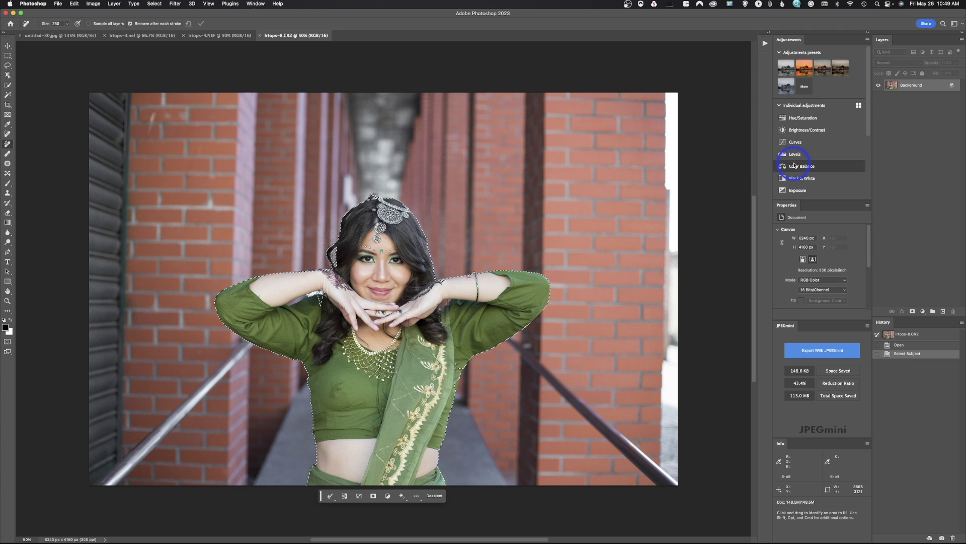
scroll(808, 159, down, 5)
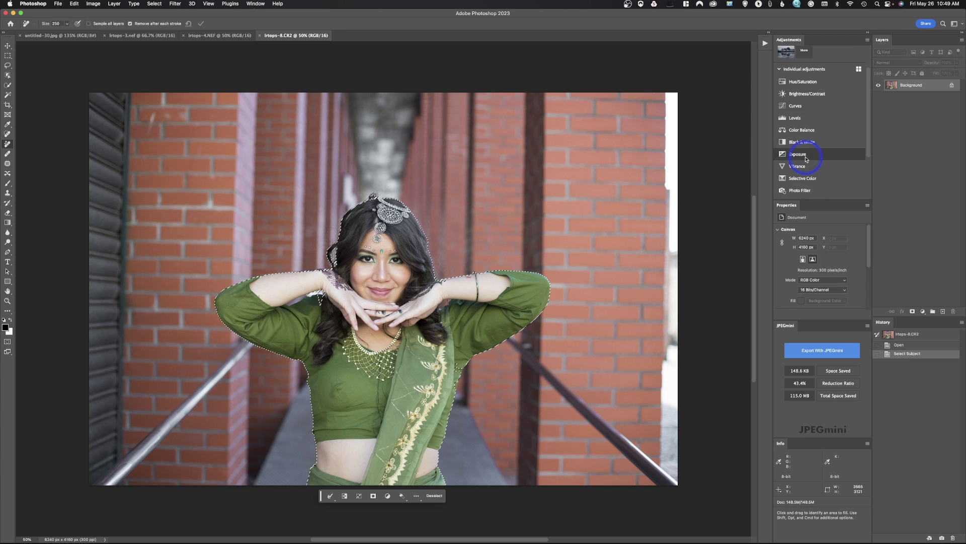
scroll(804, 160, down, 1)
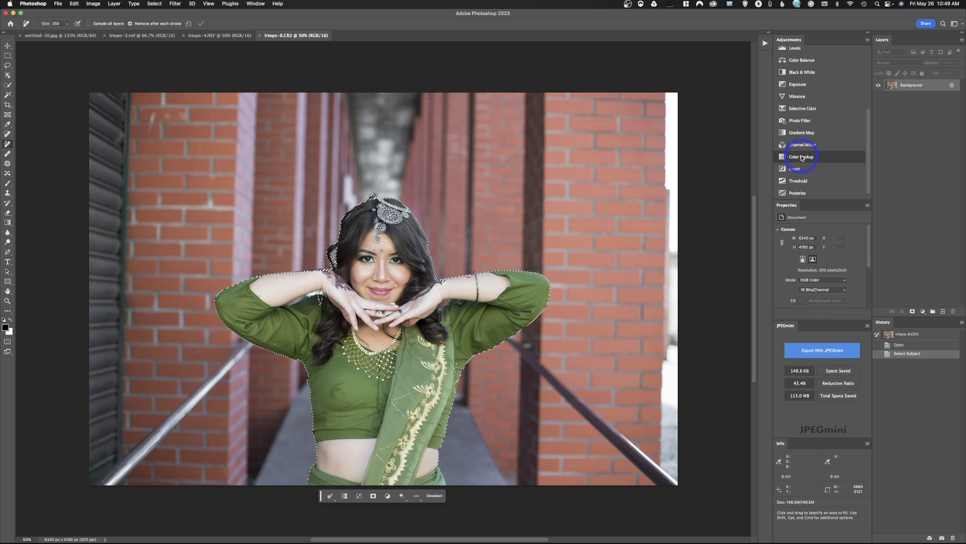
scroll(802, 158, up, 6)
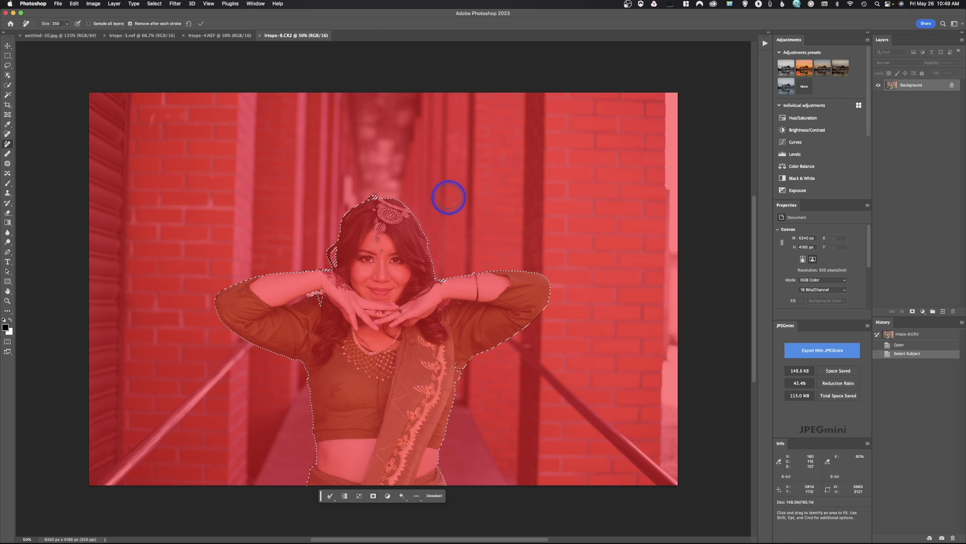
click(435, 495)
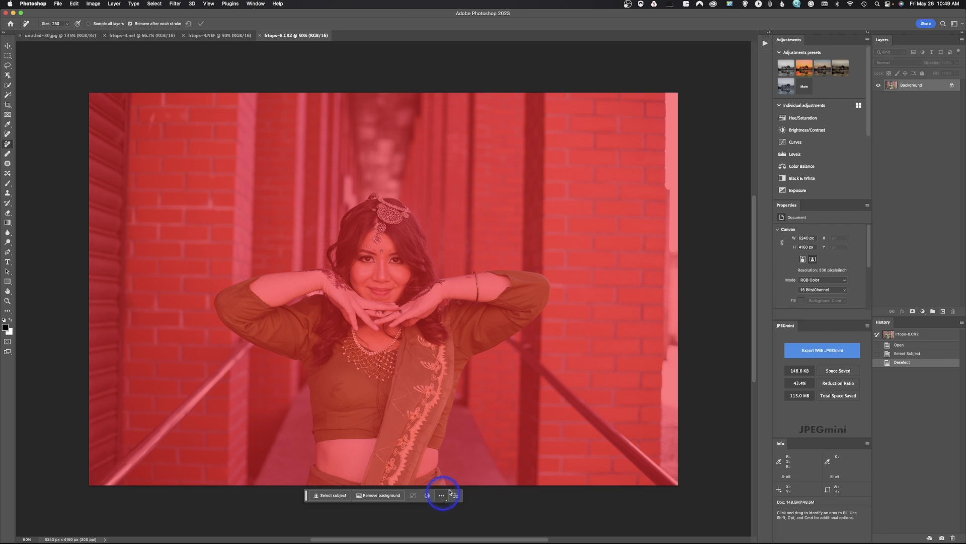
Switch to the Lasso tool and apply the Black & White - Cool preset to the portrait.
key(l)
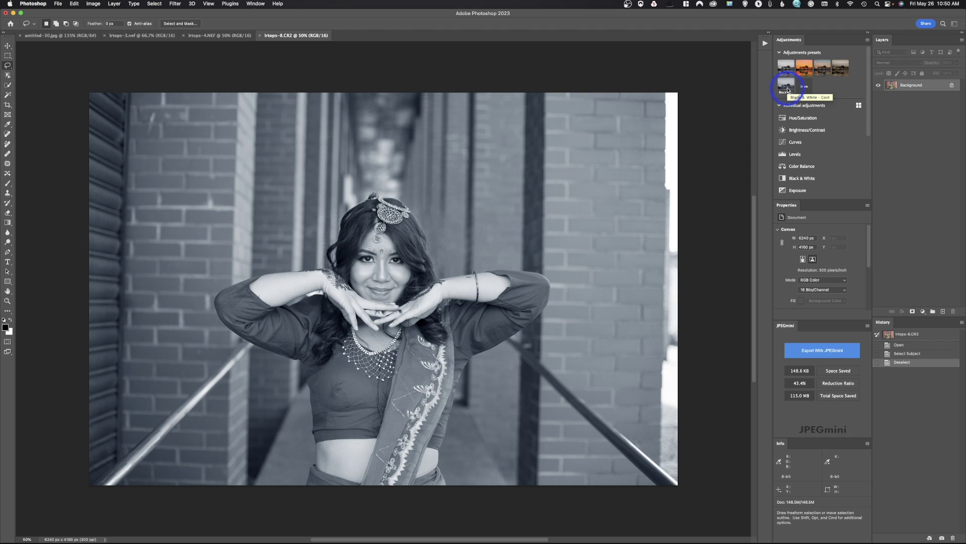
click(787, 85)
click(905, 93)
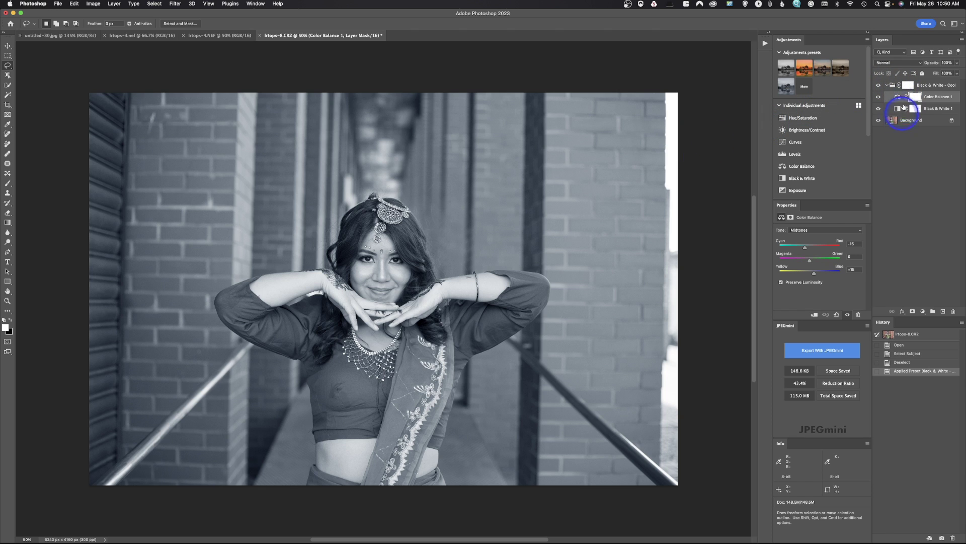
drag(905, 107, 904, 111)
Show all adjustment preset categories and preview the Landscape and Photo Repair groups.
click(804, 91)
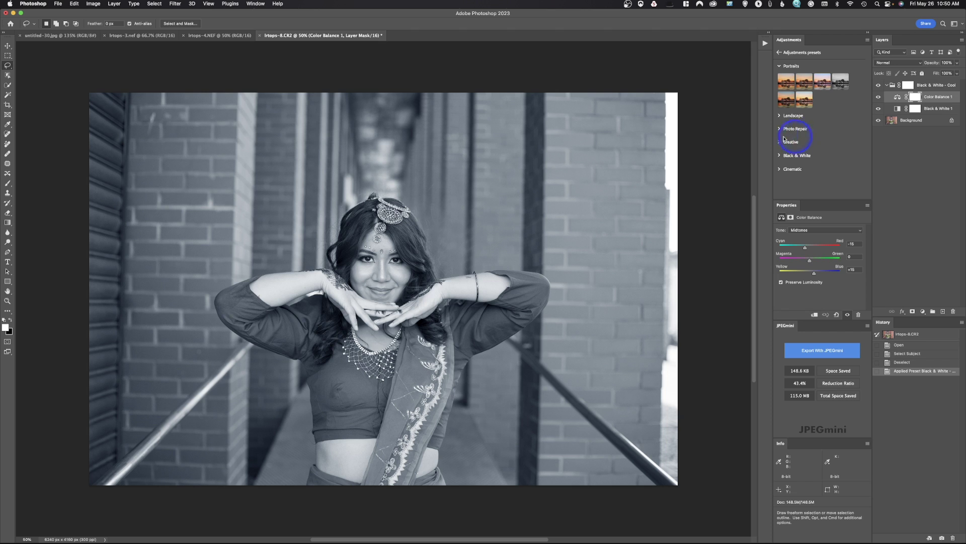
click(780, 116)
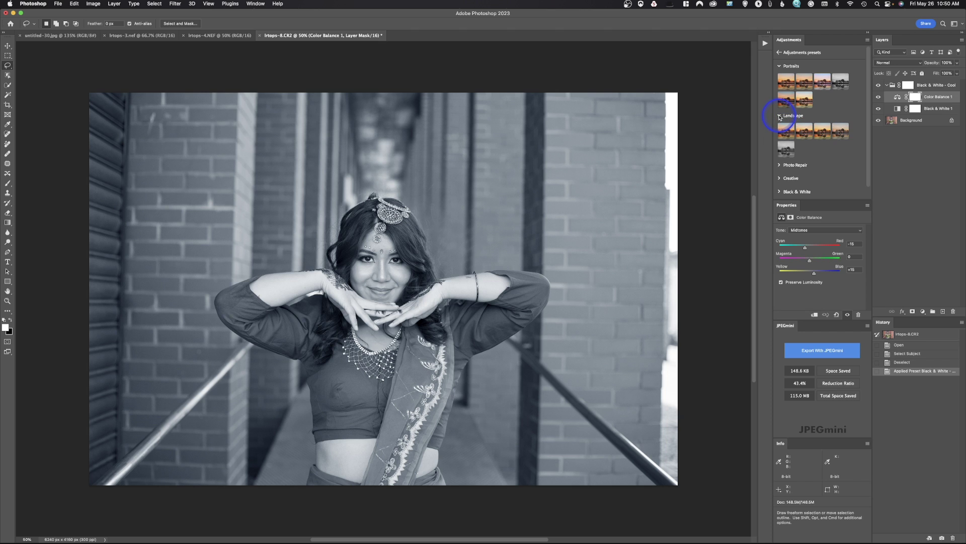
click(780, 116)
click(779, 129)
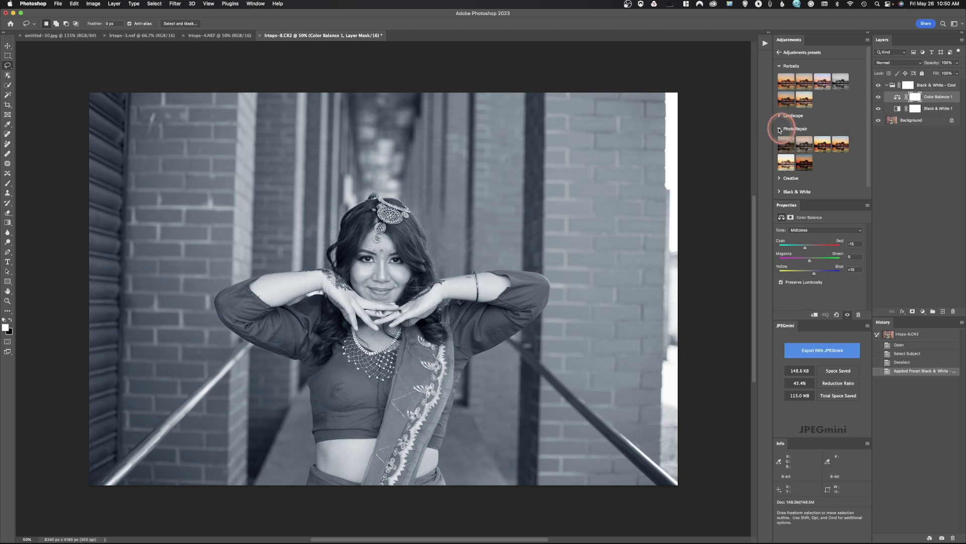
click(779, 128)
Preview the Creative, Black & White and Cinematic presets, then revert the photo with F12.
click(779, 142)
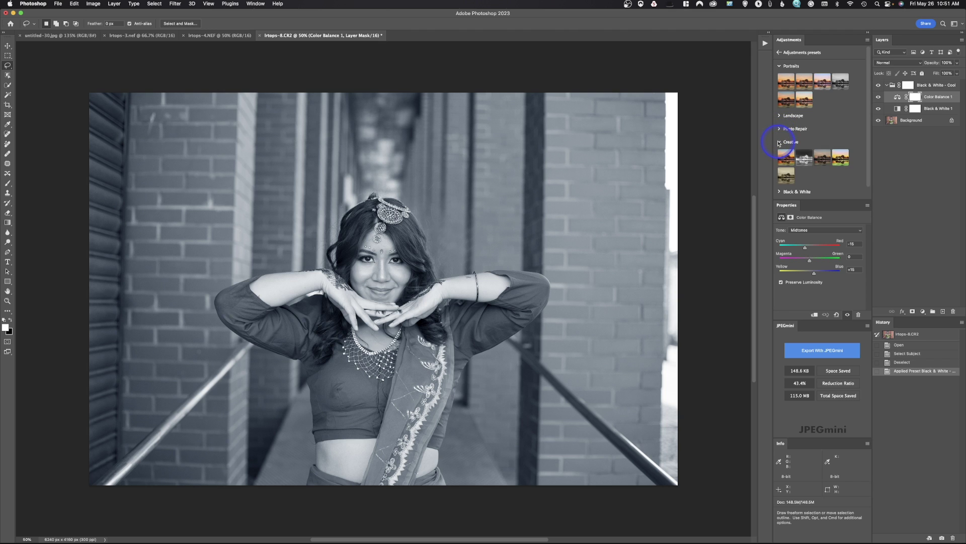
click(779, 142)
click(780, 155)
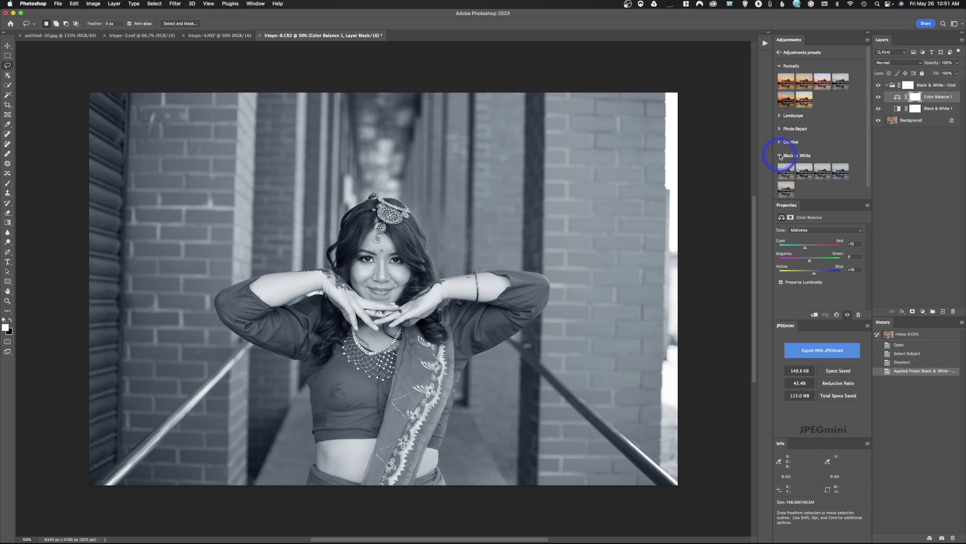
click(779, 155)
click(779, 170)
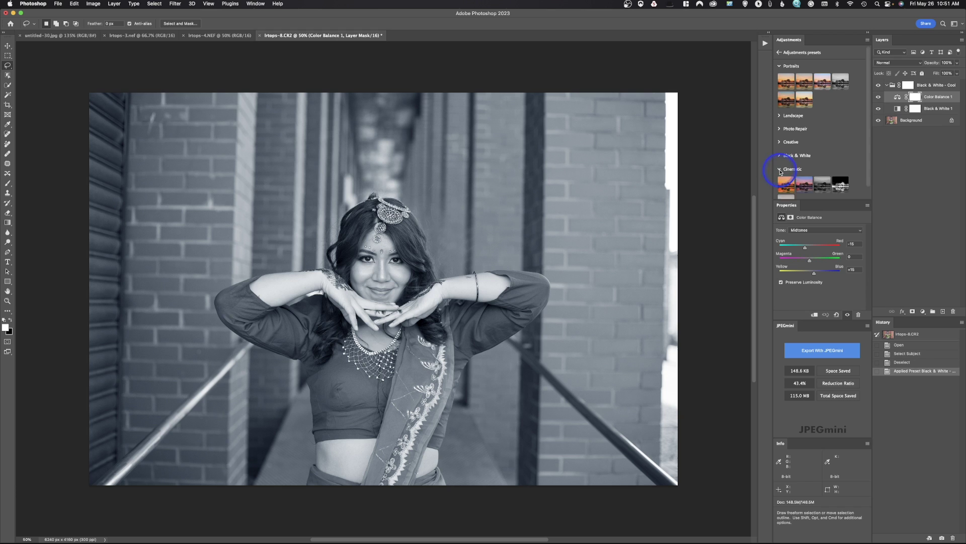
click(780, 169)
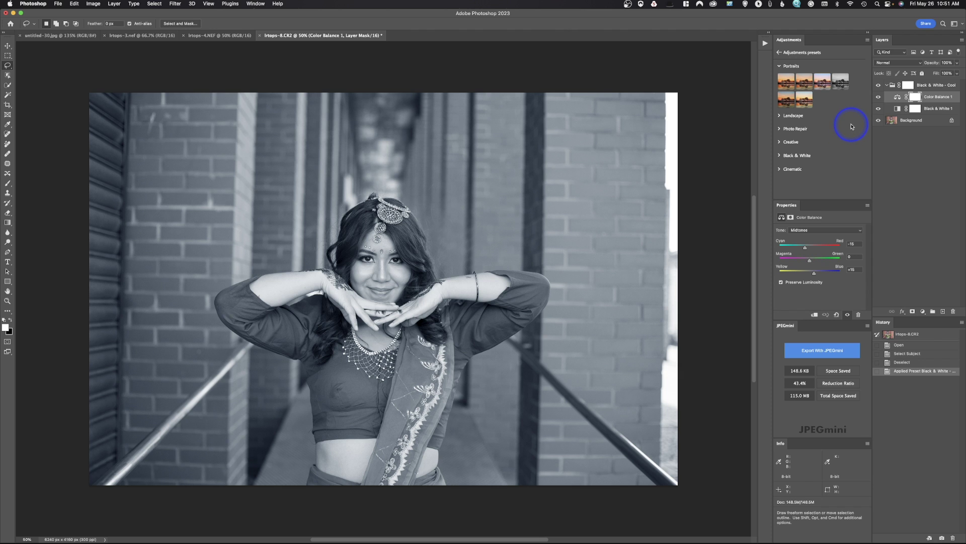
key(F12)
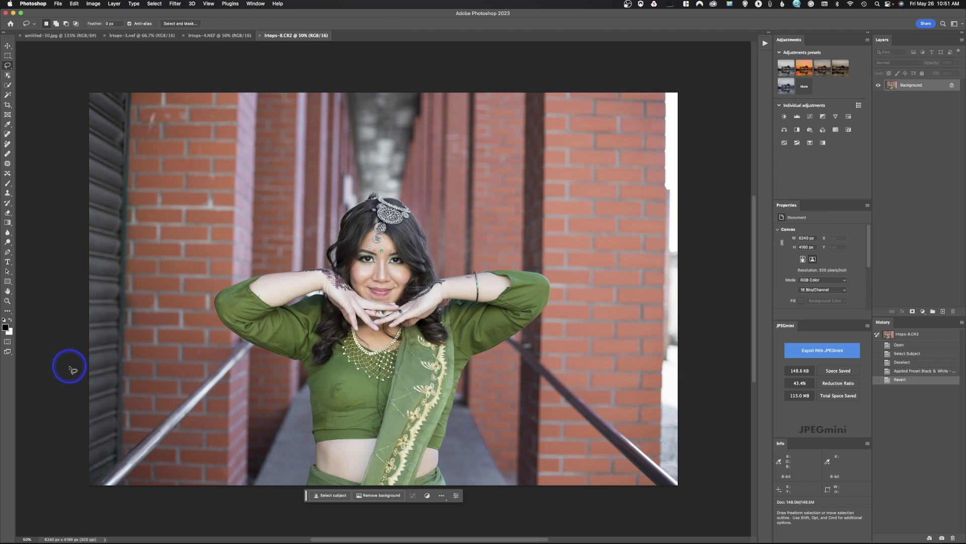
Erase the left railing below her arm with the Remove tool, then switch to the lake photo.
click(8, 144)
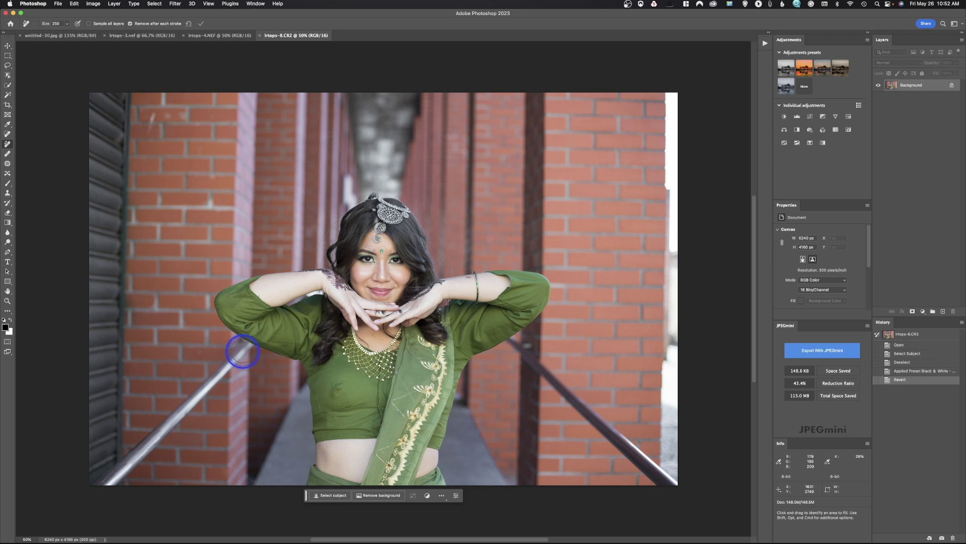
mouse_move(243, 351)
mouse_down()
mouse_move(156, 440)
mouse_move(93, 483)
mouse_move(119, 522)
mouse_move(231, 531)
mouse_up()
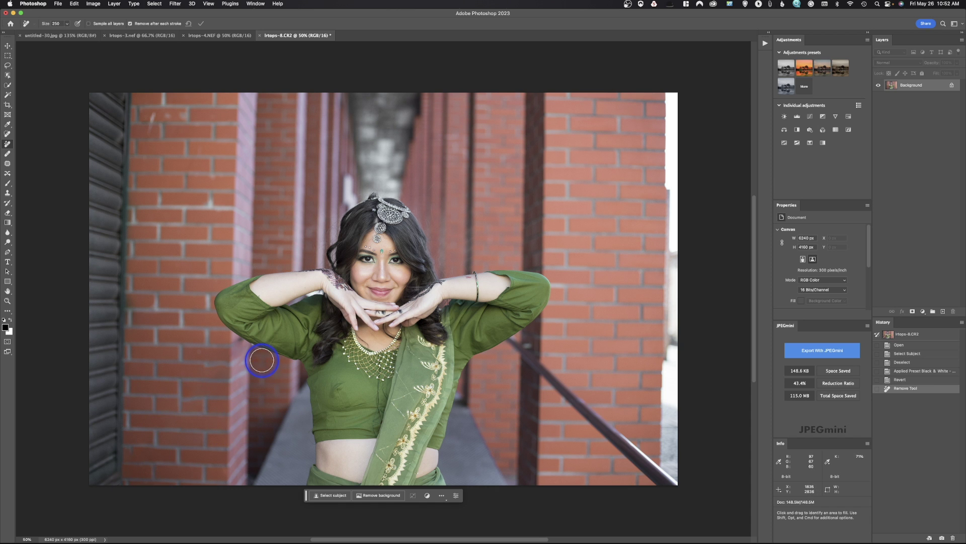
click(199, 35)
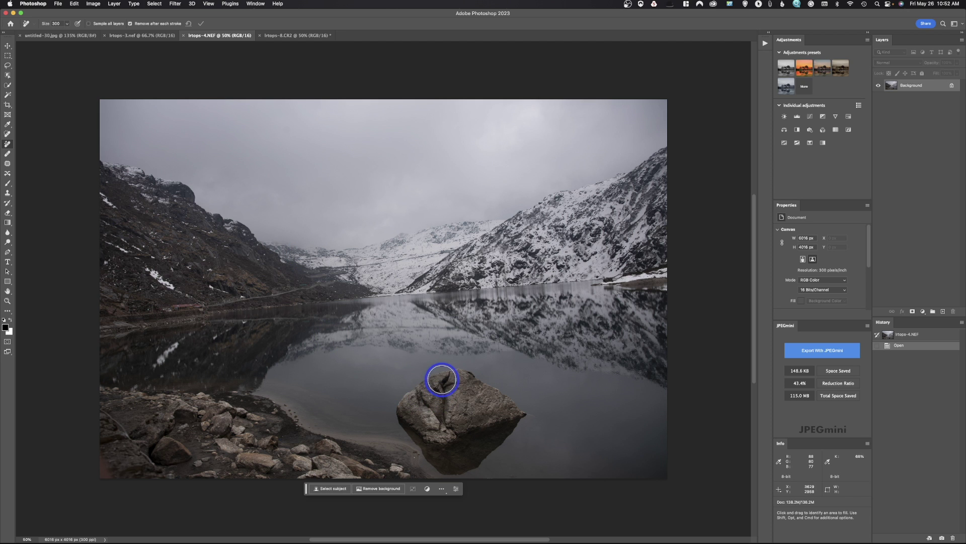
Enlarge the Remove brush, erase the lake rock, undo it, and start repainting the rock.
key(bracketright)
key(bracketright)
key(bracketright)
key(bracketright)
mouse_move(443, 378)
mouse_down()
mouse_move(453, 388)
mouse_move(416, 401)
mouse_move(448, 453)
mouse_move(512, 417)
mouse_move(468, 401)
mouse_move(483, 409)
mouse_up()
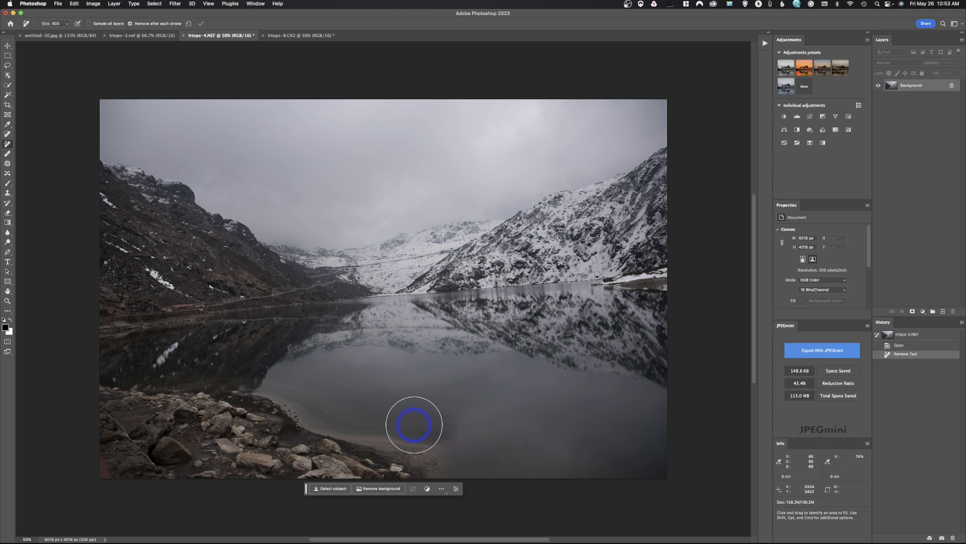
key(super+z)
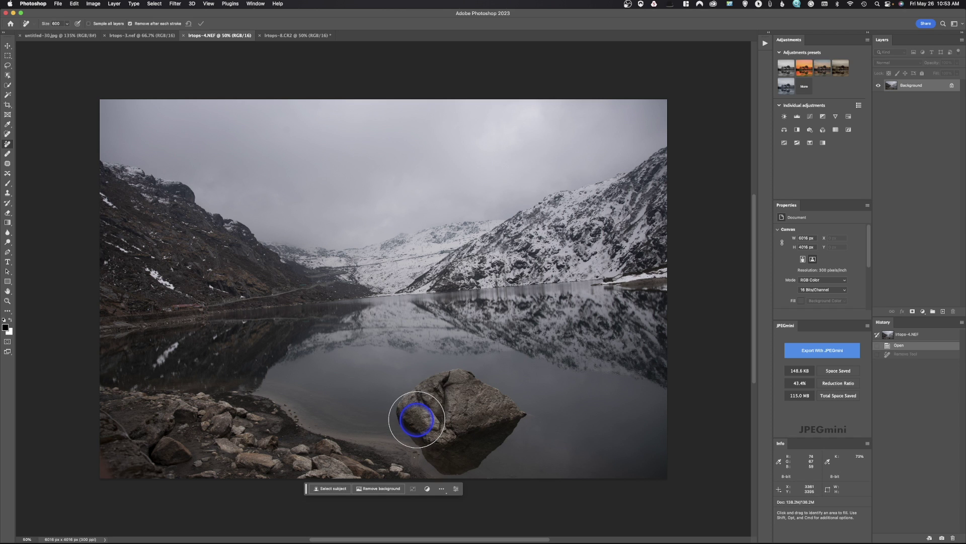
drag(417, 419, 490, 400)
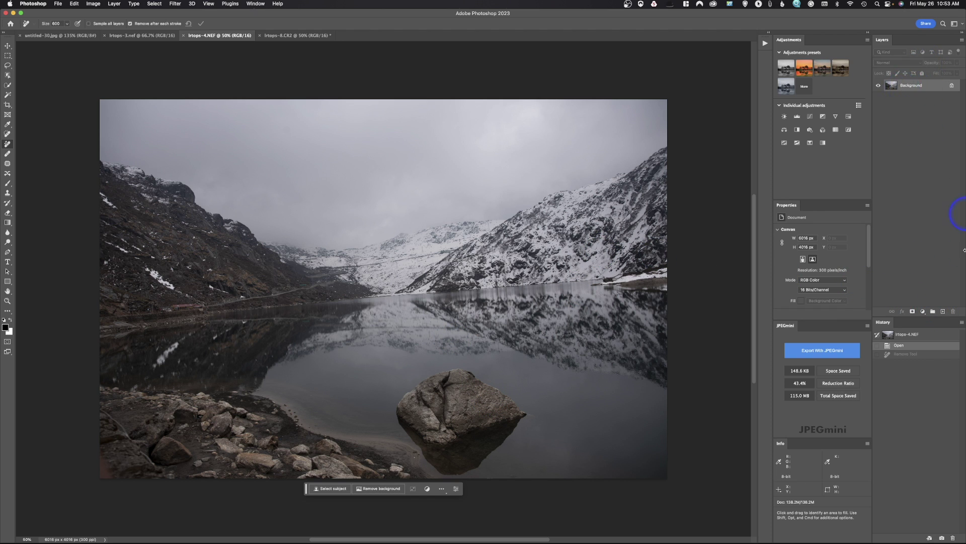
On a new layer, remove the large rock, toggle the layer to compare, then erase the small speck.
click(944, 310)
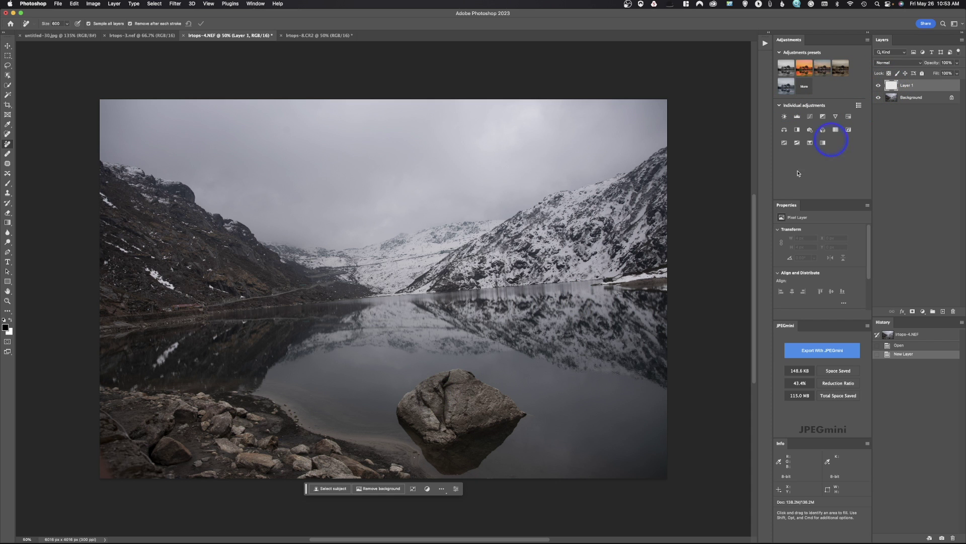
mouse_move(442, 400)
mouse_down()
mouse_move(415, 412)
mouse_move(432, 418)
mouse_move(452, 450)
mouse_move(504, 418)
mouse_move(461, 392)
mouse_up()
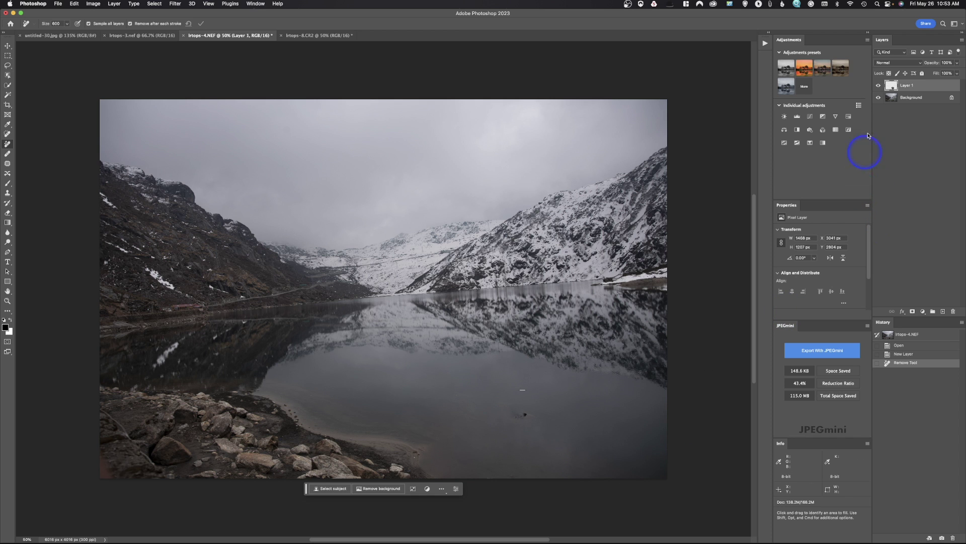
click(879, 85)
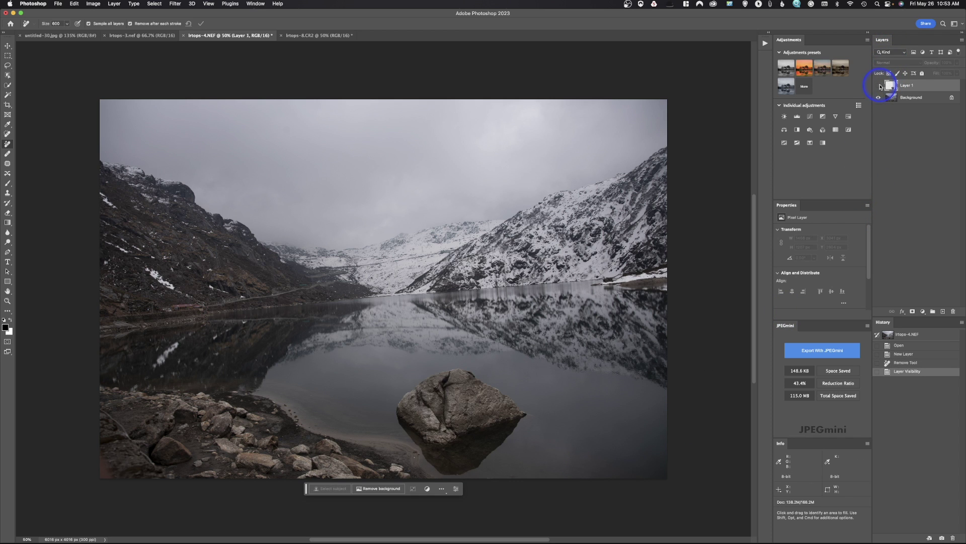
click(879, 85)
click(879, 86)
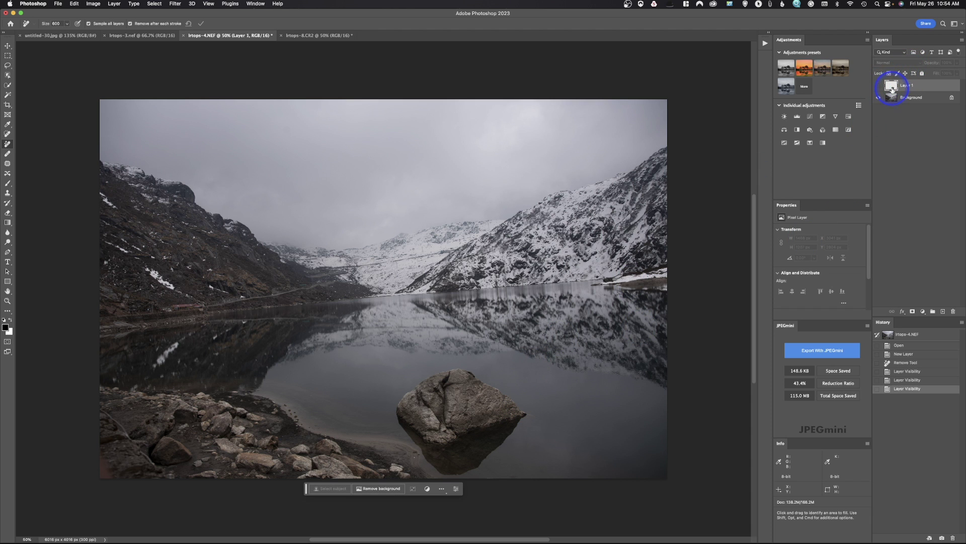
click(879, 86)
key(bracketleft)
key(bracketleft)
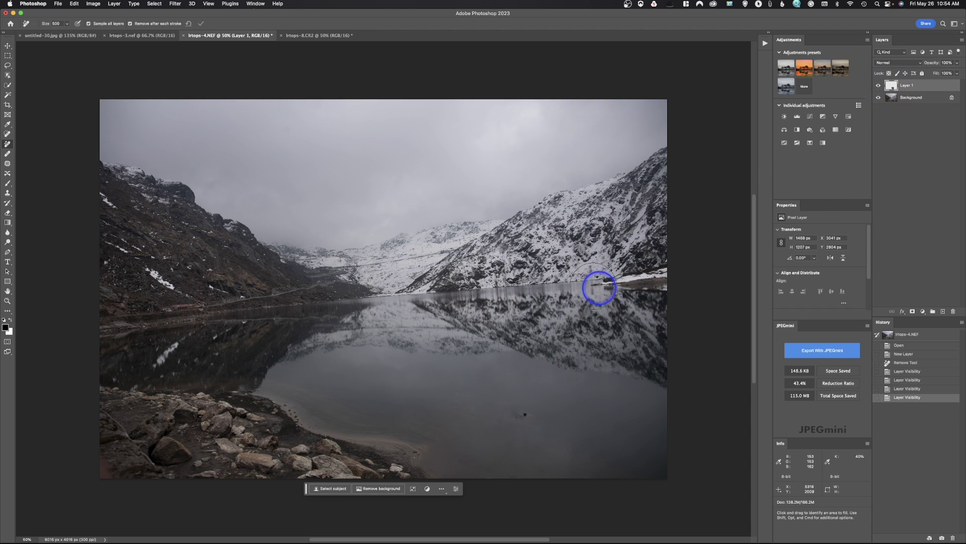
drag(524, 414, 541, 413)
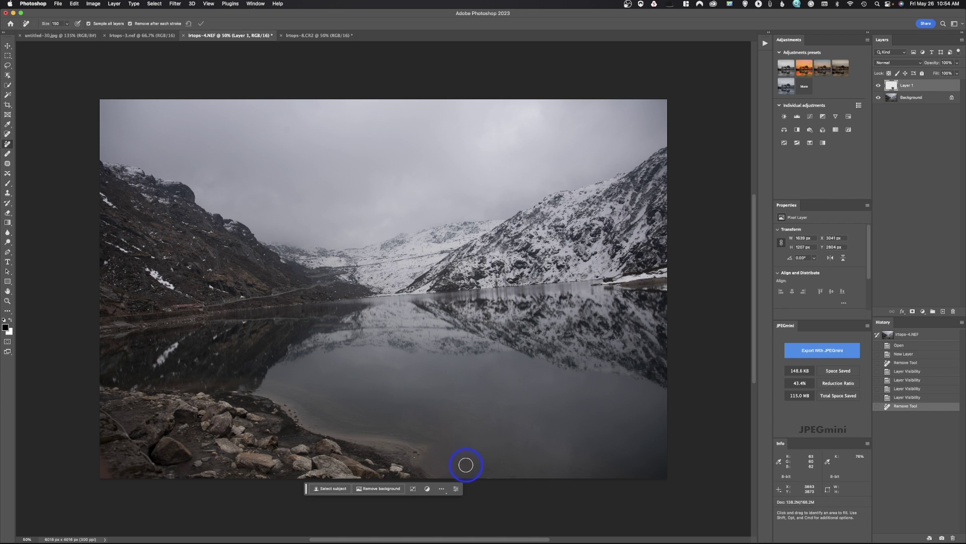
Switch to the Louvre bride photo lrtops-3.nef and enlarge the Remove brush.
click(328, 34)
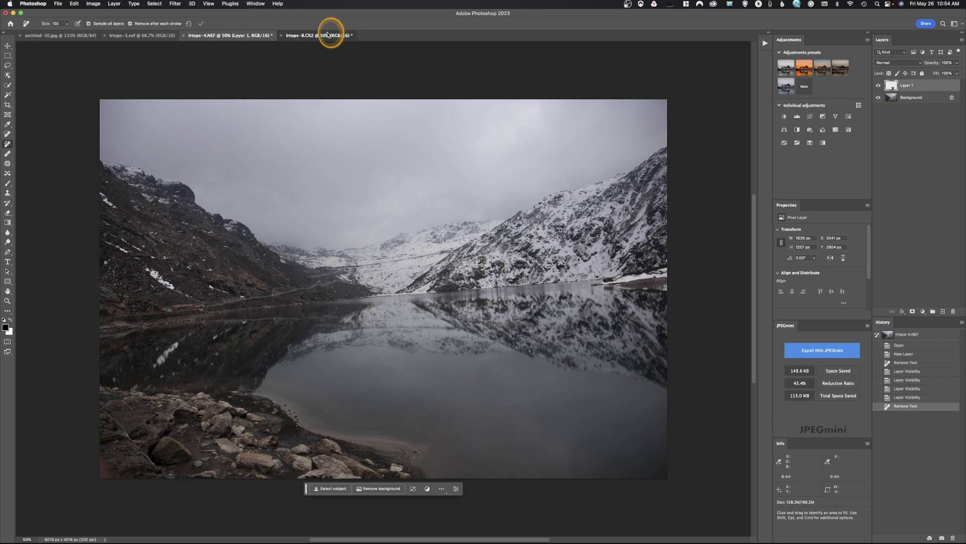
click(129, 34)
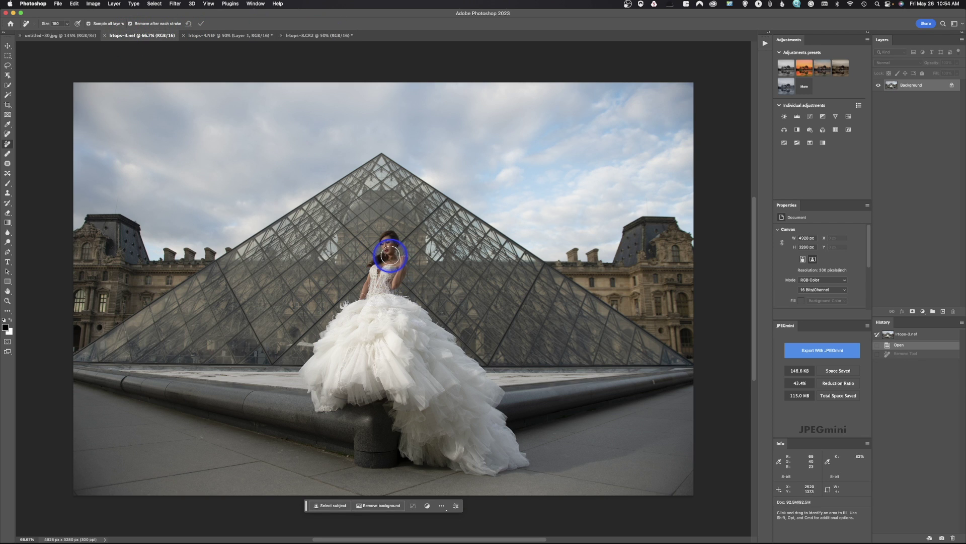
key(bracketright)
key(bracketright)
Add an empty cleanup layer, erase the bride, undo it, and paint over her again.
click(943, 312)
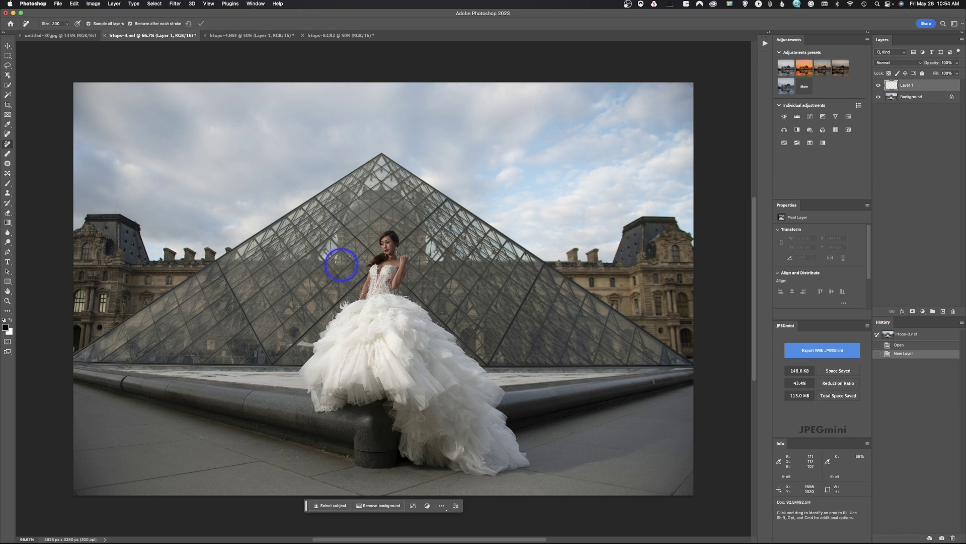
mouse_move(389, 244)
mouse_down()
mouse_move(371, 306)
mouse_move(327, 344)
mouse_move(322, 405)
mouse_move(399, 392)
mouse_move(408, 450)
mouse_move(526, 463)
mouse_move(482, 370)
mouse_move(385, 293)
mouse_move(399, 251)
mouse_move(355, 379)
mouse_move(350, 363)
mouse_move(343, 374)
mouse_move(376, 326)
mouse_move(400, 343)
mouse_move(402, 358)
mouse_move(387, 362)
mouse_move(412, 356)
mouse_move(425, 365)
mouse_move(457, 399)
mouse_move(475, 441)
mouse_move(451, 440)
mouse_move(420, 415)
mouse_move(409, 369)
mouse_up()
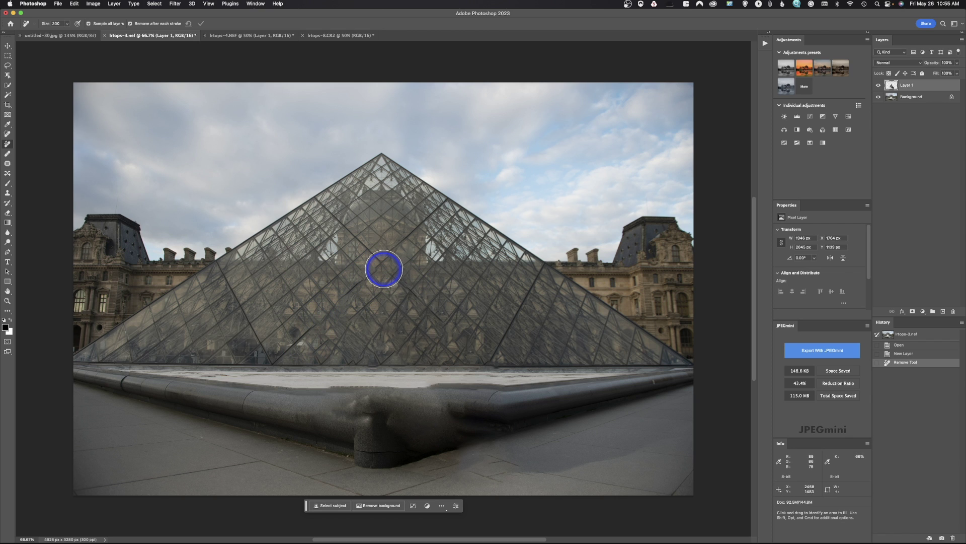
key(super+z)
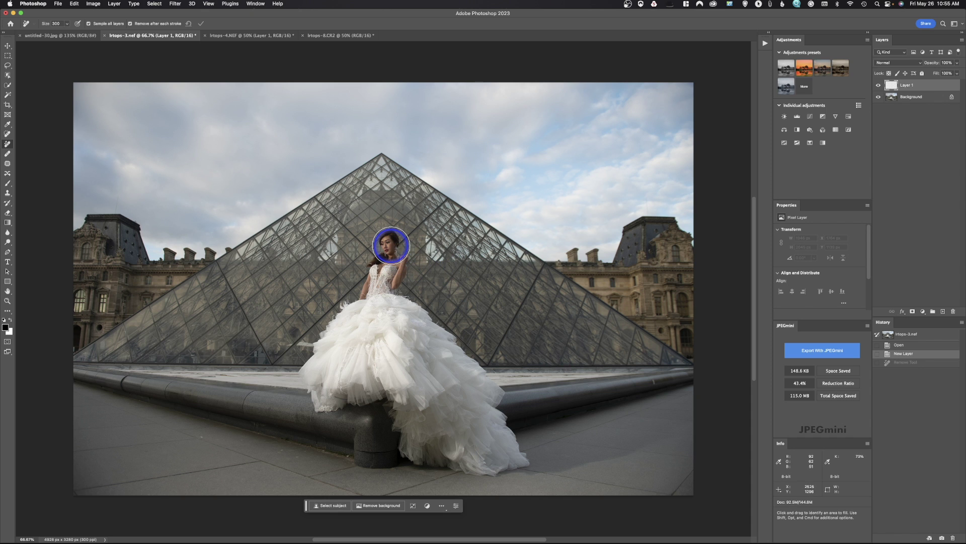
mouse_move(391, 246)
mouse_down()
mouse_move(374, 292)
mouse_move(328, 342)
mouse_move(319, 400)
mouse_move(483, 417)
mouse_move(490, 432)
mouse_move(443, 435)
mouse_move(386, 362)
mouse_move(429, 381)
mouse_move(460, 423)
mouse_move(387, 342)
mouse_move(372, 282)
mouse_move(396, 269)
mouse_up()
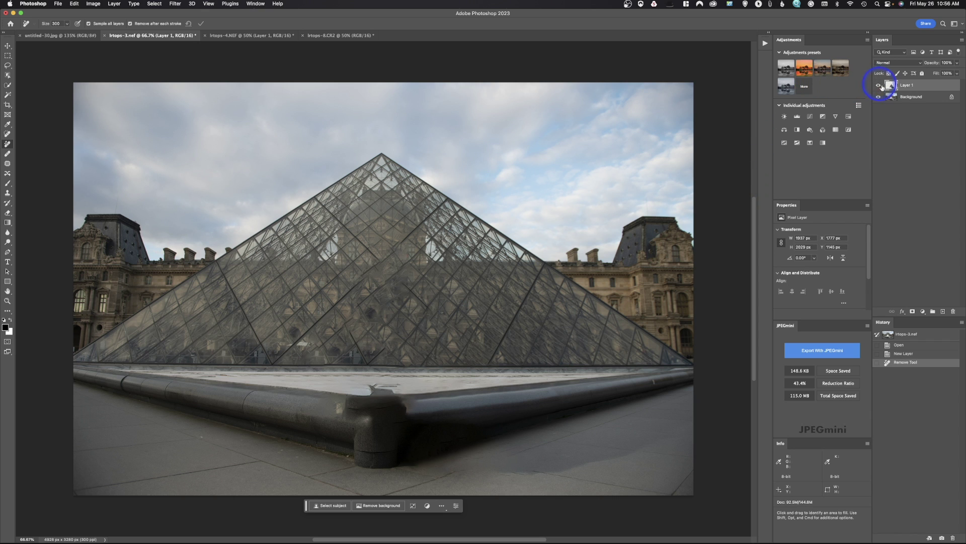
Delete Layer 1 to restore the bride, add an upward-bent Curves layer, and select its mask.
drag(891, 85, 953, 311)
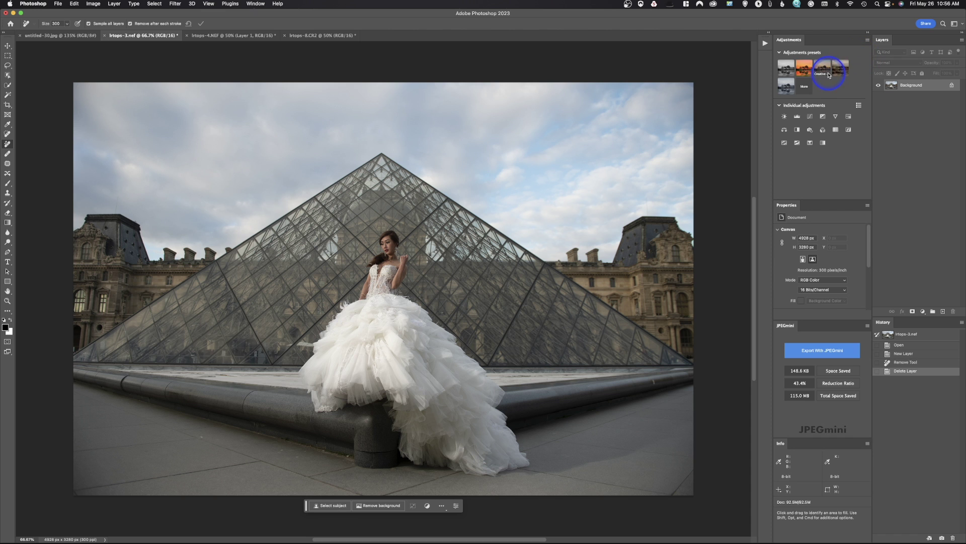
click(811, 120)
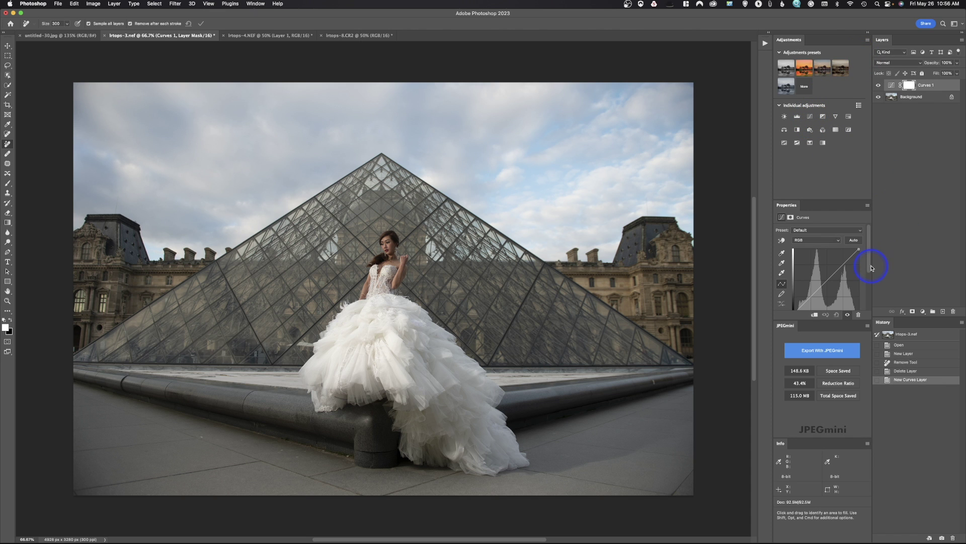
drag(824, 279, 818, 275)
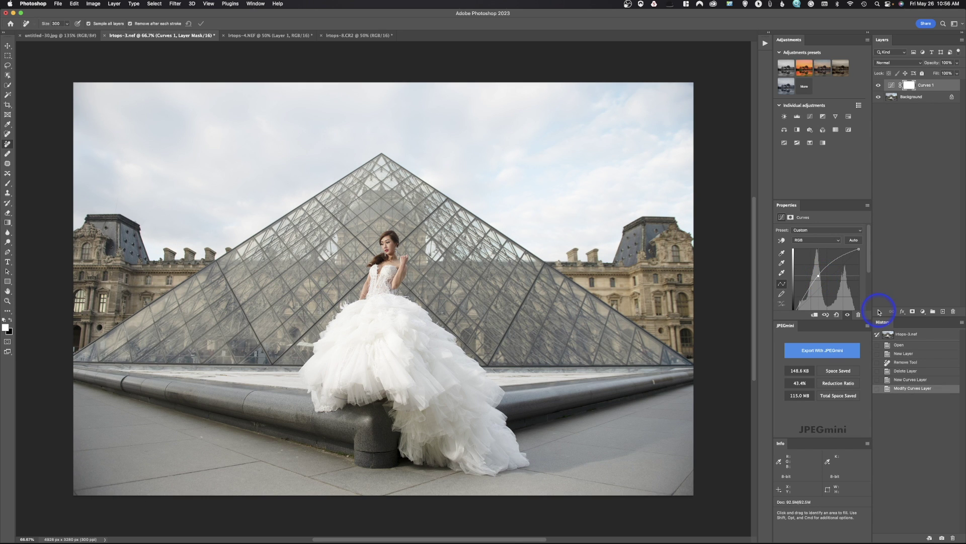
click(909, 86)
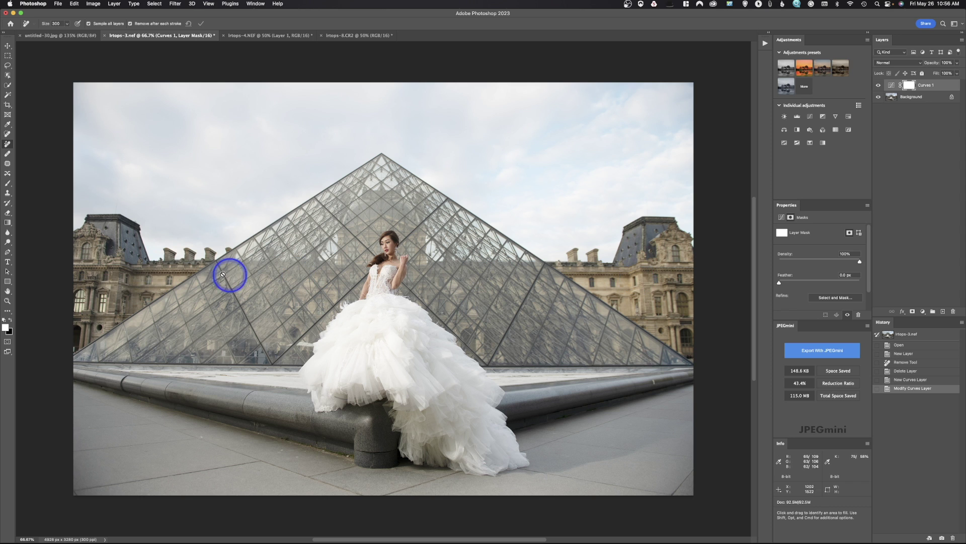
Draw a left-to-right linear gradient across the Curves mask and adjust its start point.
key(g)
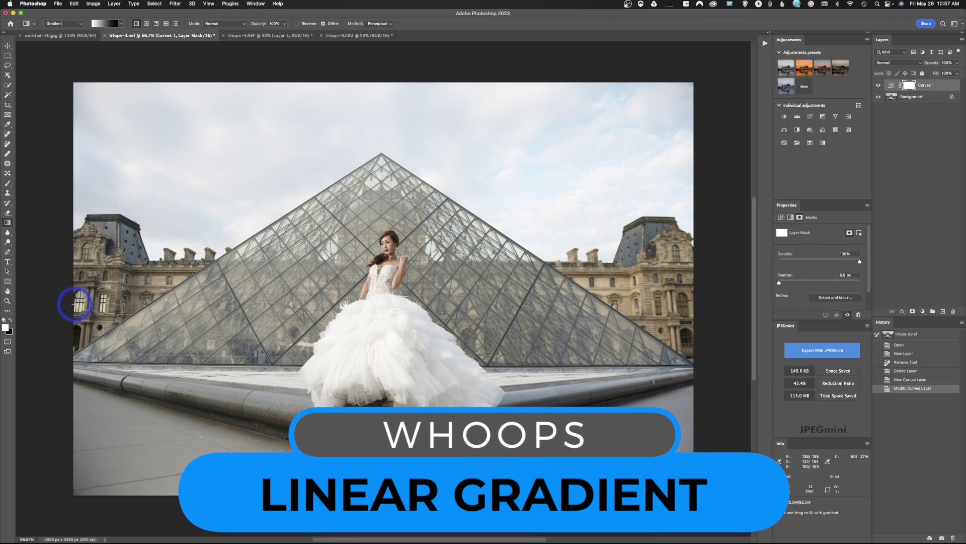
mouse_move(72, 304)
mouse_down()
mouse_move(634, 322)
mouse_move(694, 302)
mouse_up()
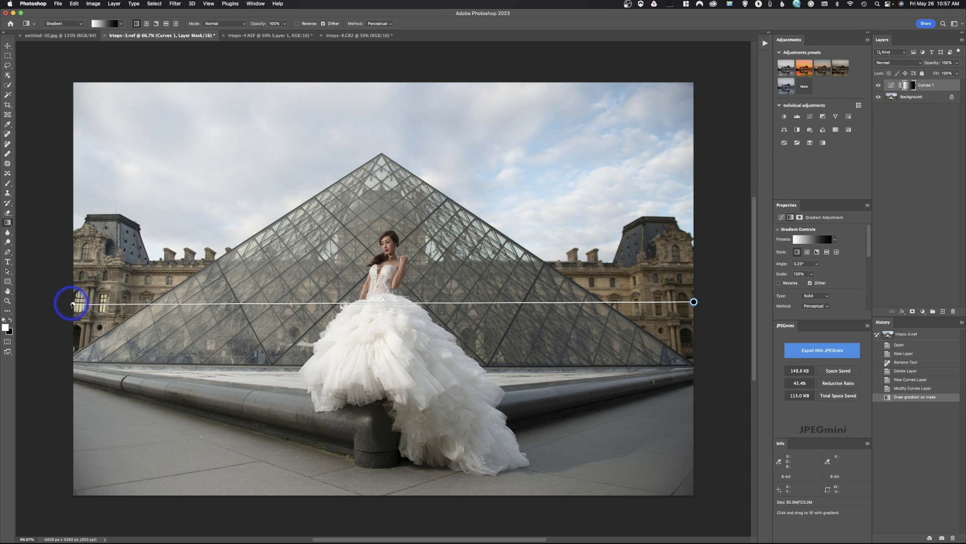
drag(72, 304, 191, 299)
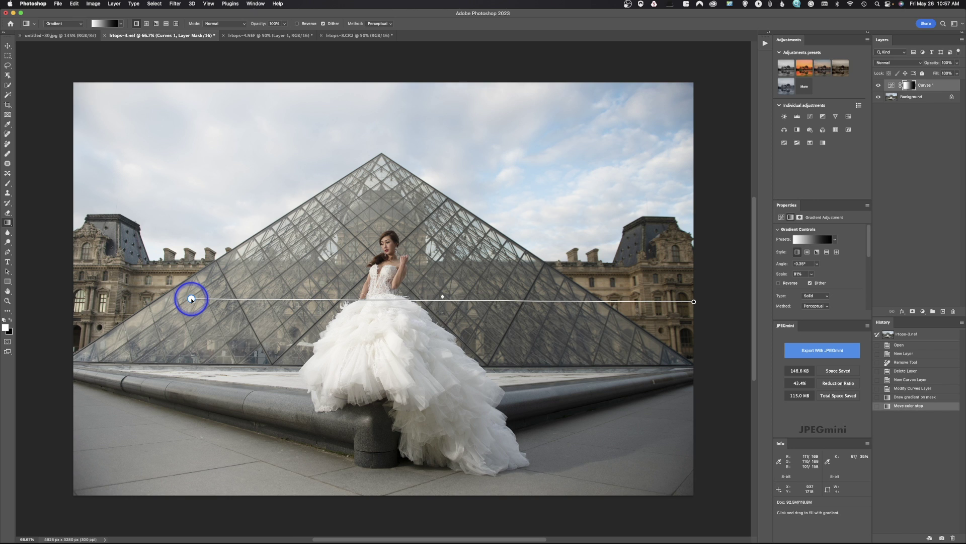
drag(192, 299, 124, 304)
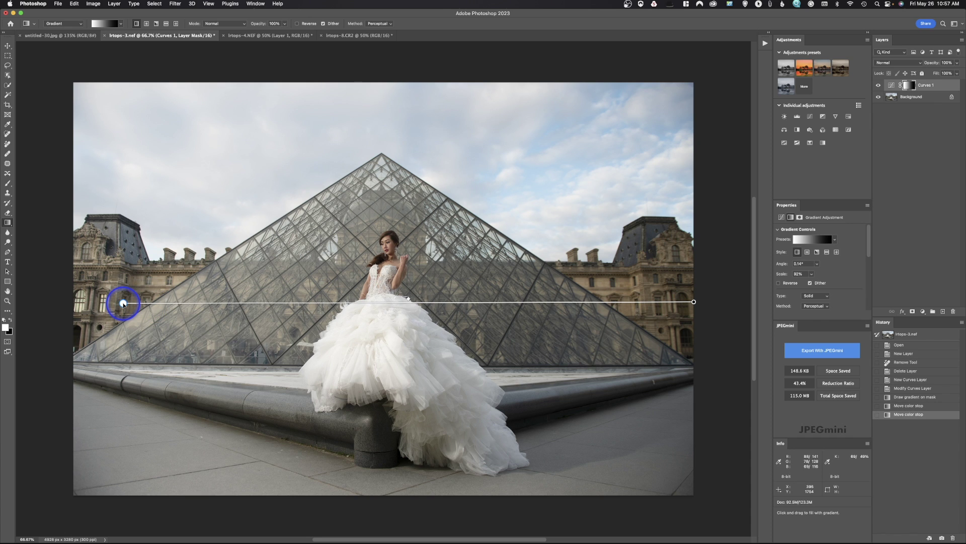
Shift the gradient's midpoint left and move the start point nearer the left edge.
mouse_move(409, 299)
mouse_down()
mouse_move(418, 299)
mouse_move(321, 305)
mouse_move(556, 299)
mouse_move(535, 298)
mouse_up()
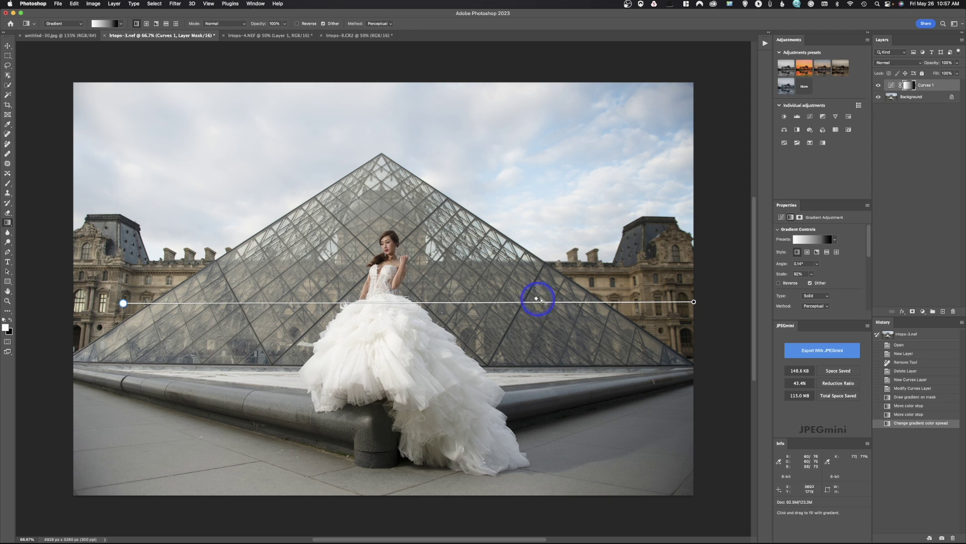
drag(536, 298, 385, 298)
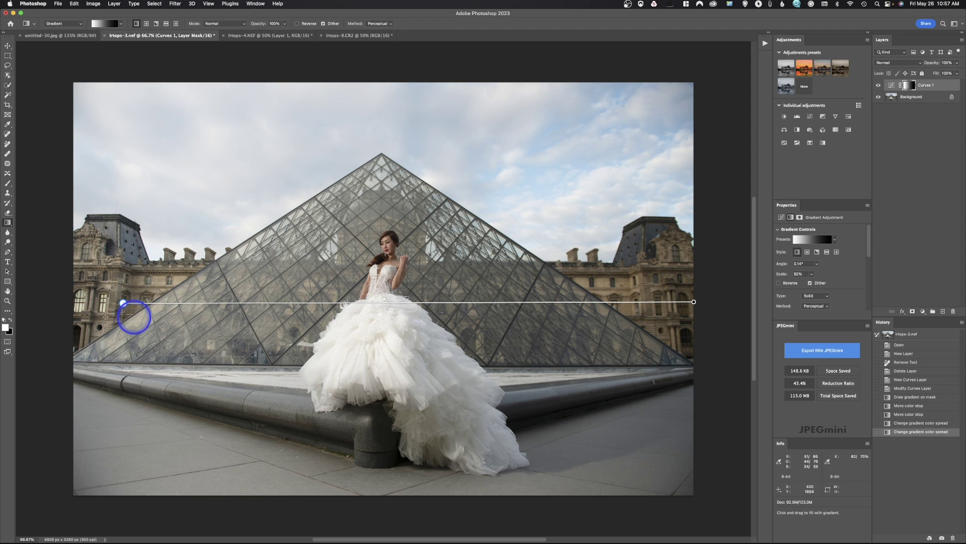
drag(124, 303, 80, 309)
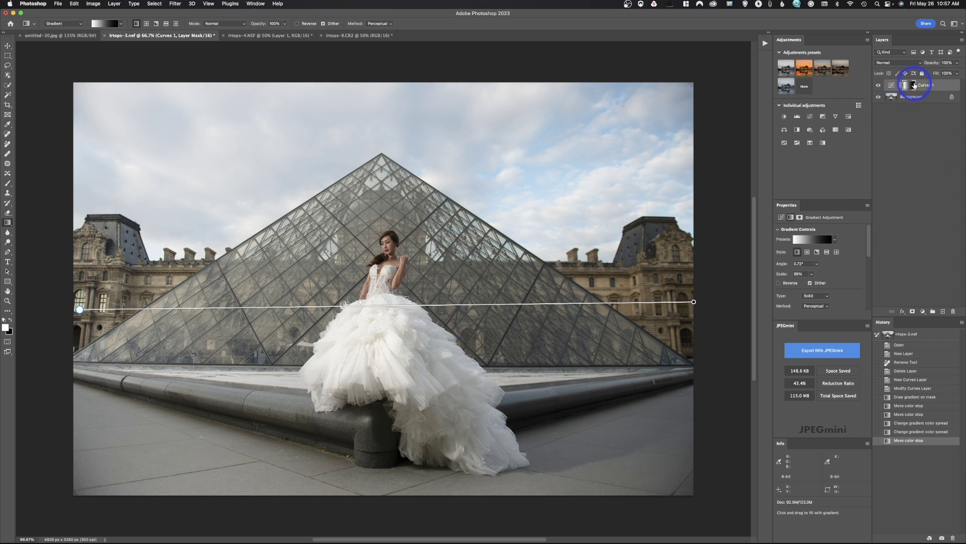
Preview the Curves 1 mask's white-to-black ramp on its own, then commit the live gradient.
alt+click(914, 85)
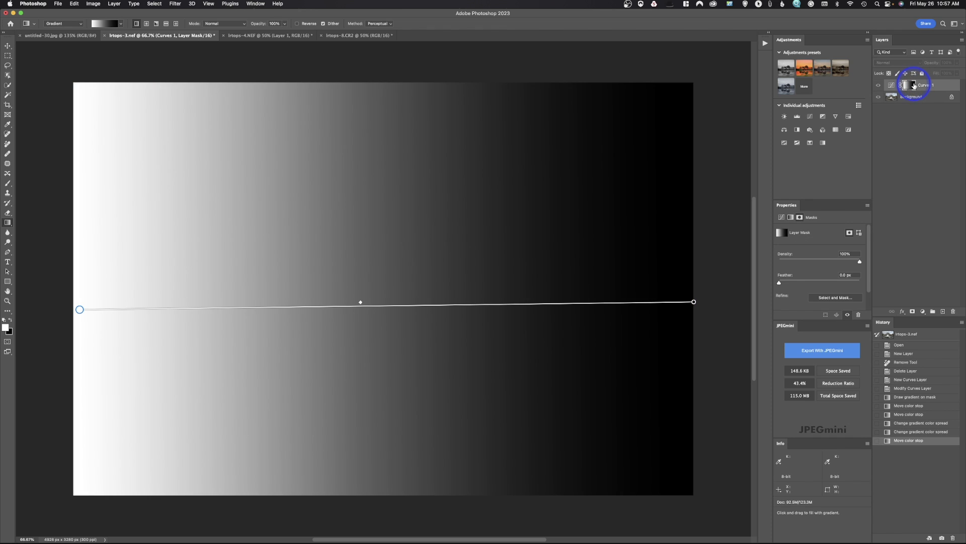
alt+click(914, 85)
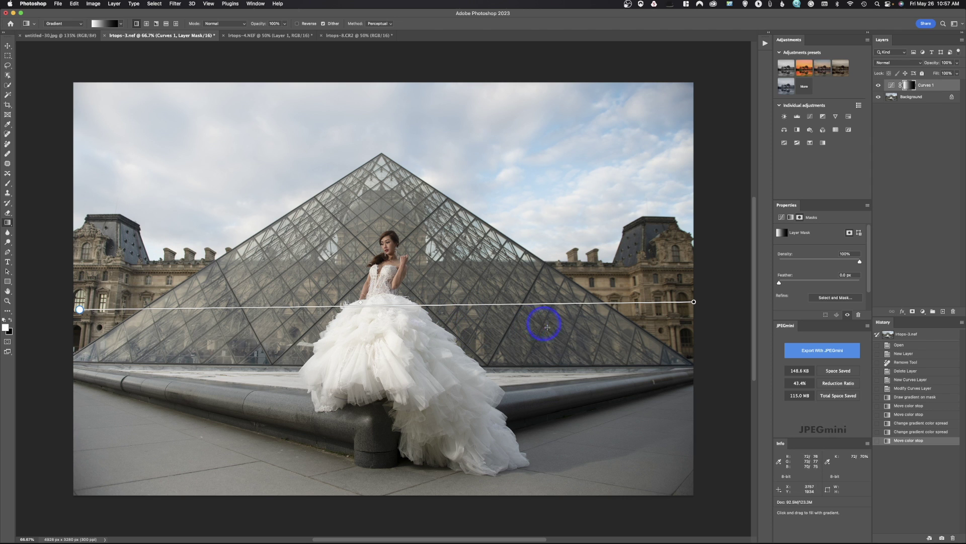
key(alt+bracketleft)
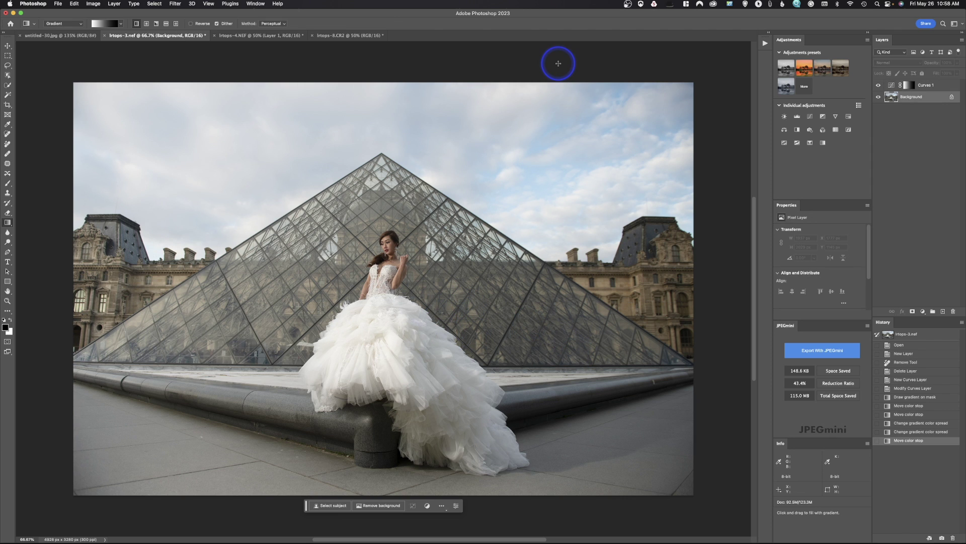